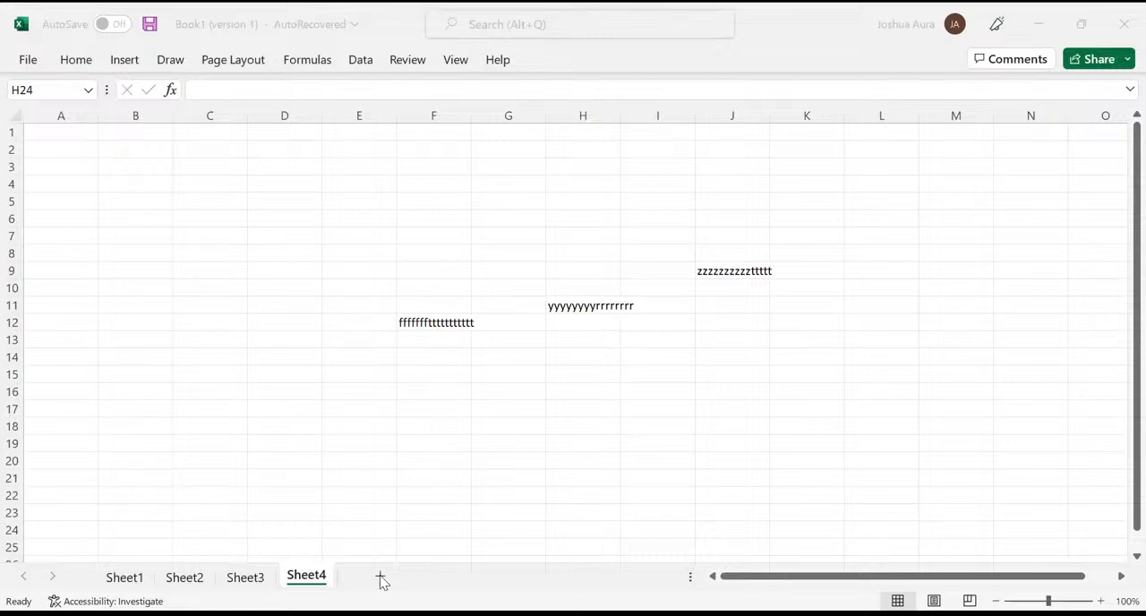
- Add a new worksheet after Sheet4 and dismiss the list of recovered documents
click(380, 577)
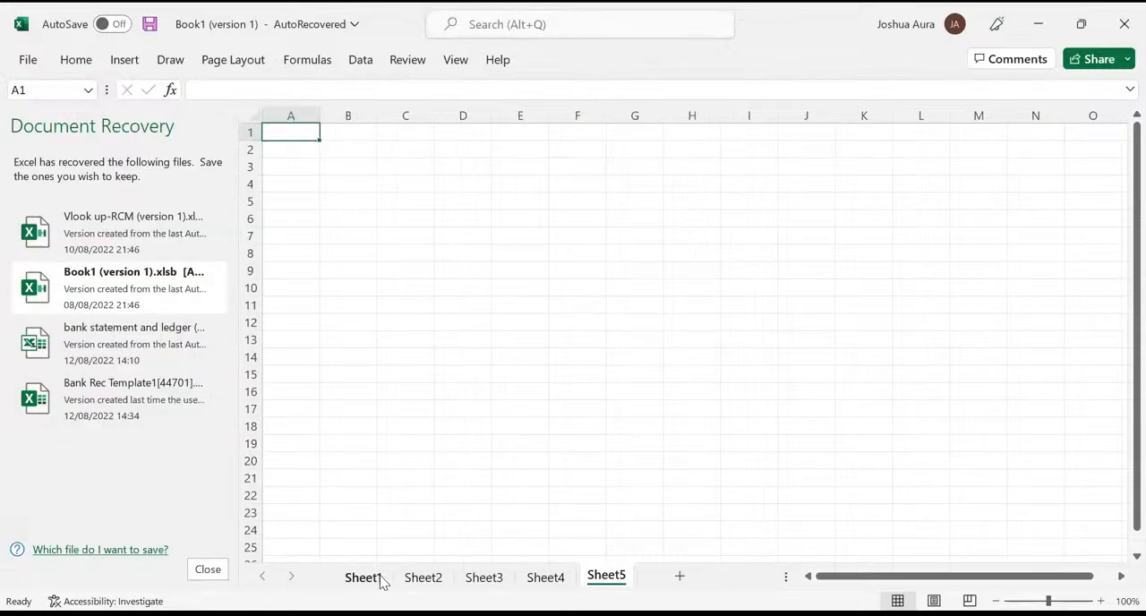
click(208, 570)
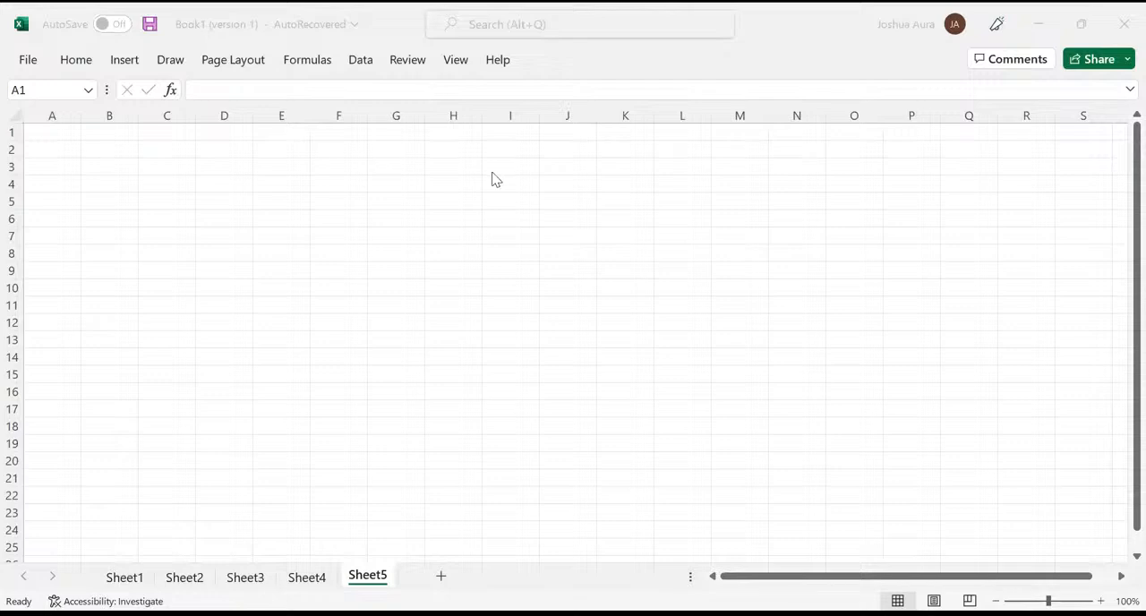
click(444, 183)
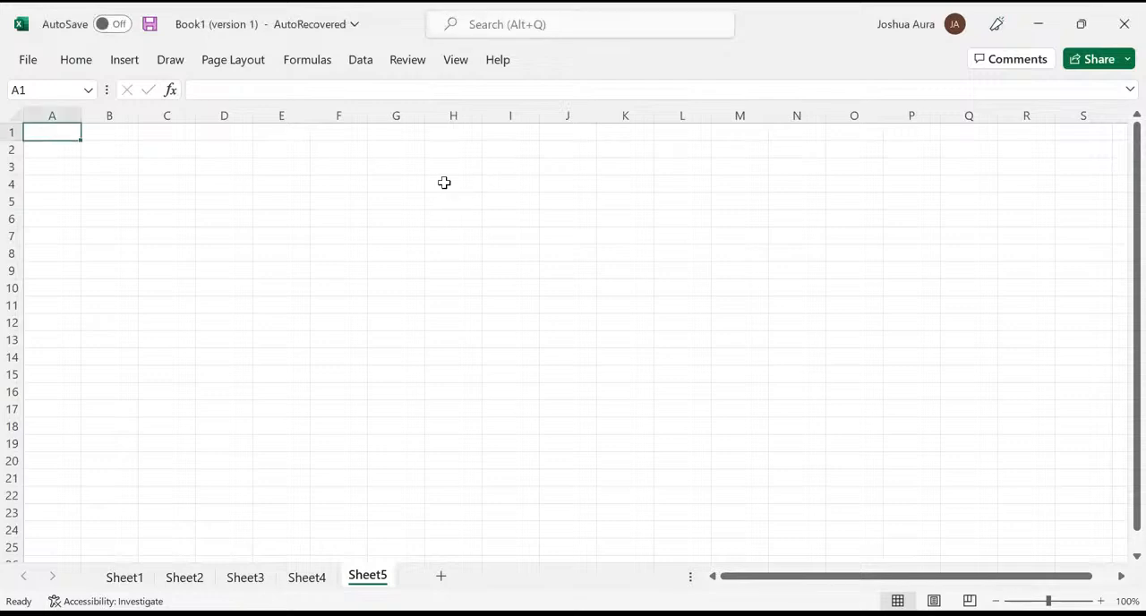
- Enter the stock quantities 20, 24 and 54 in cells H4 to H6
click(444, 183)
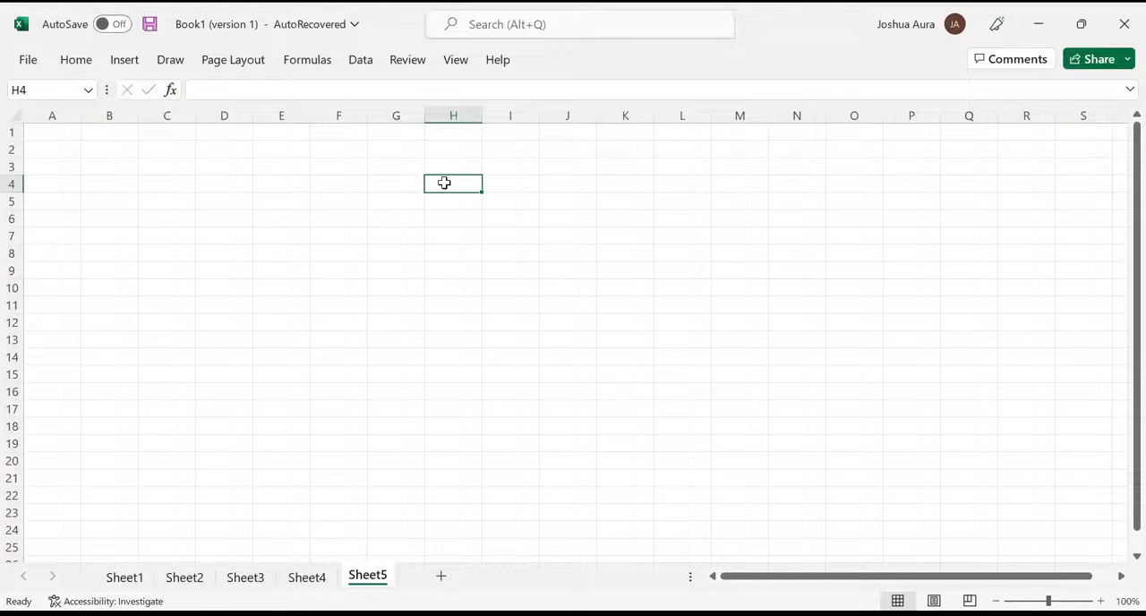
text(20)
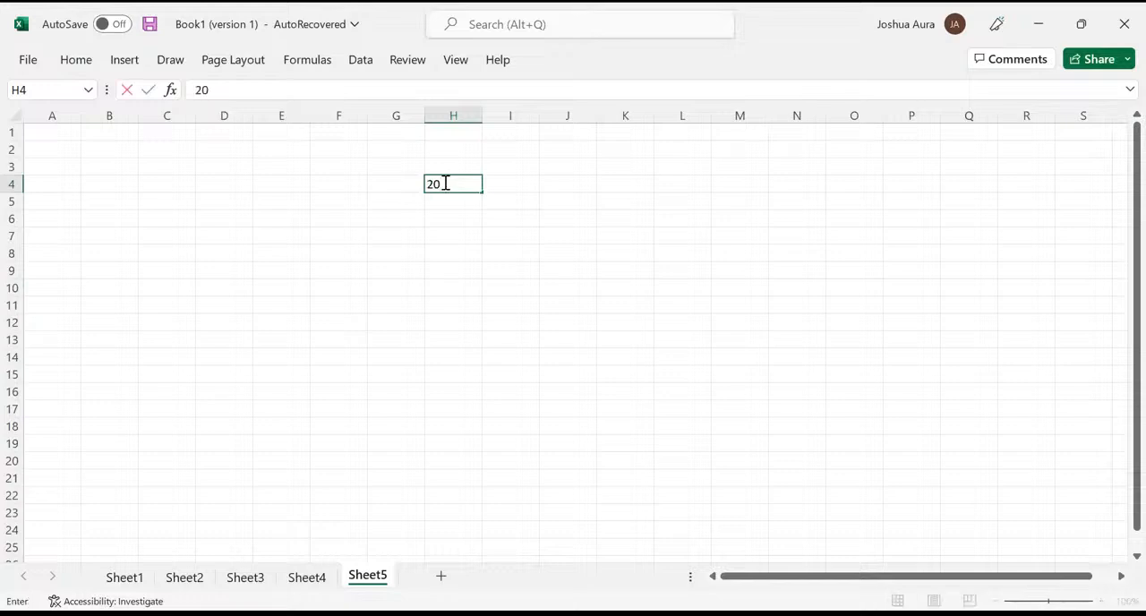
key(Return)
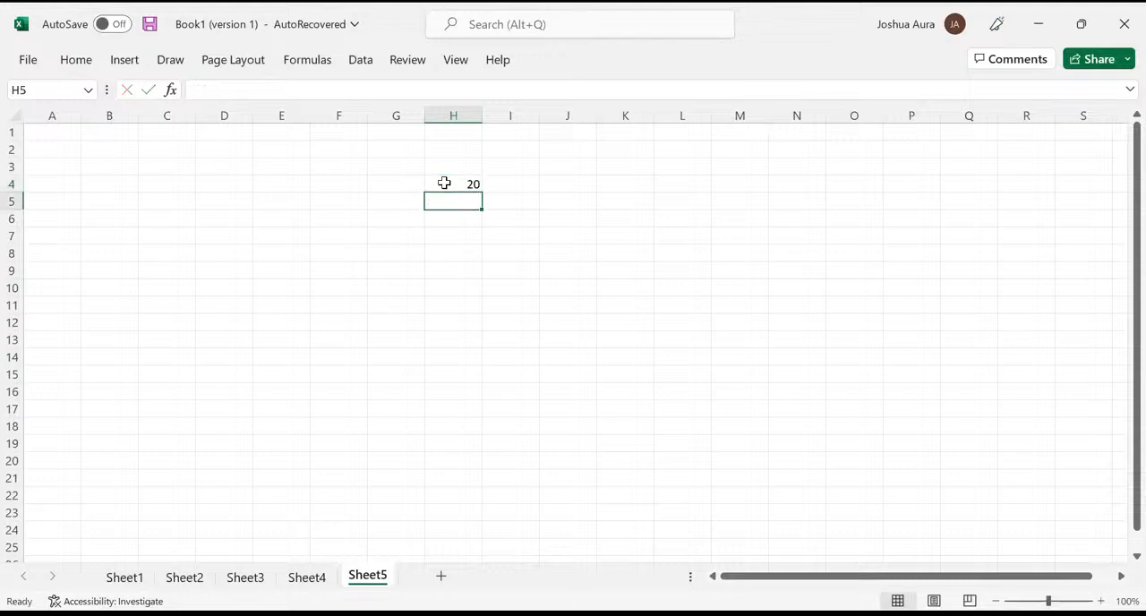
text(24)
key(Return)
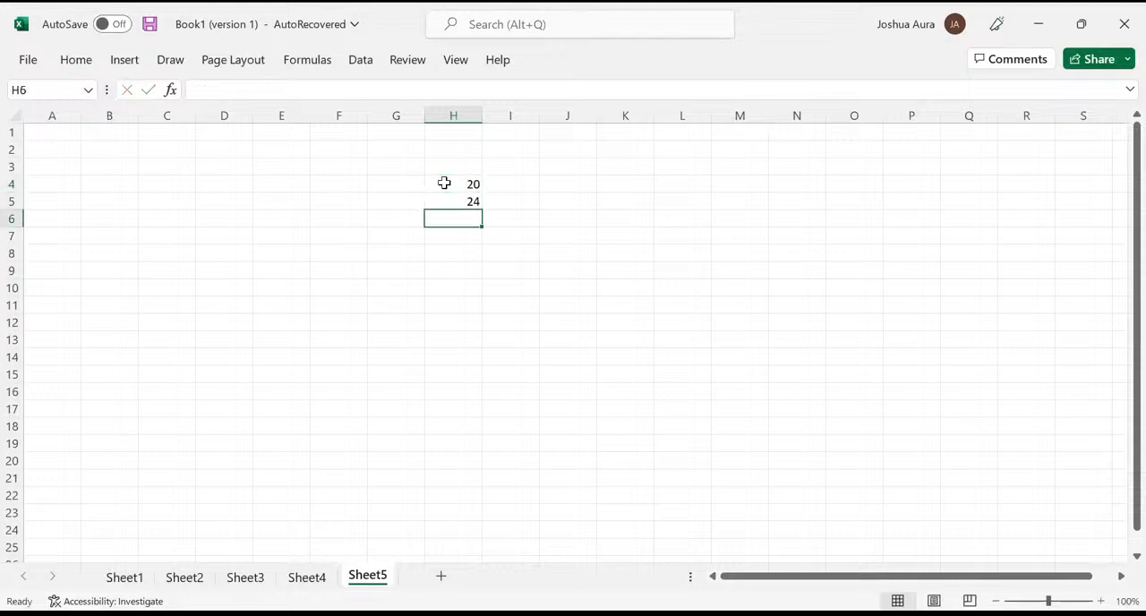
text(54)
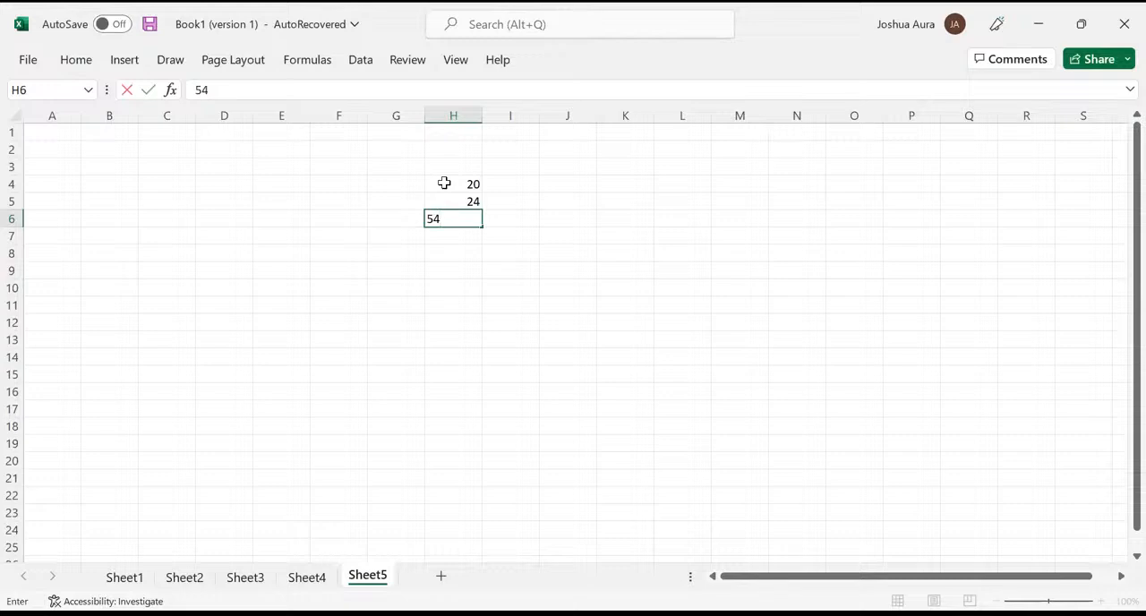
key(Return)
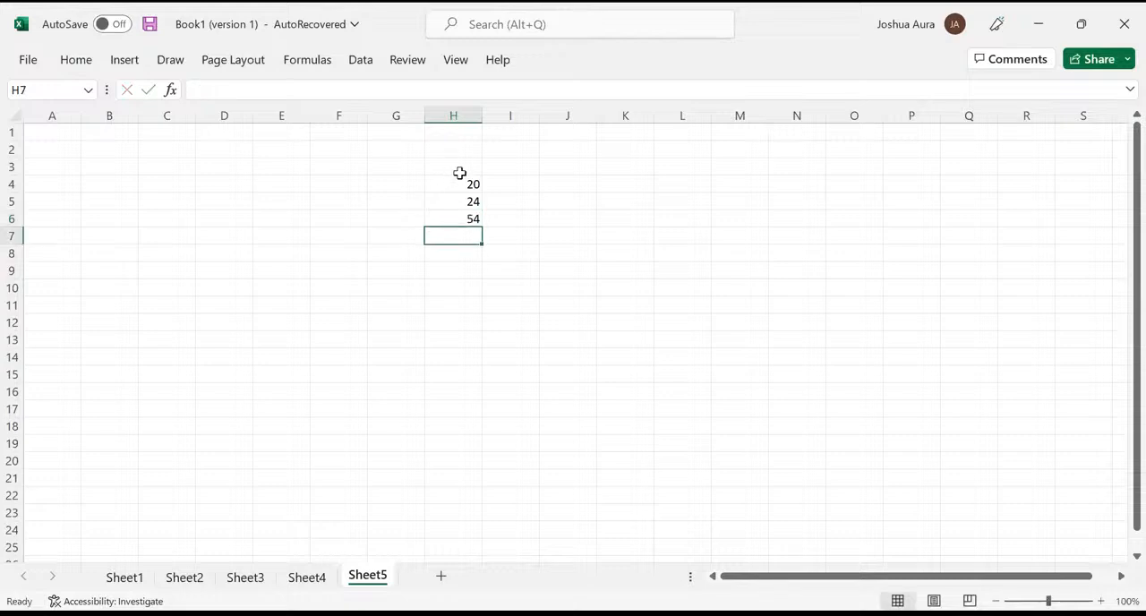
- Enter the heading "stock in store q" in cell H3 above the first column of quantities
click(463, 169)
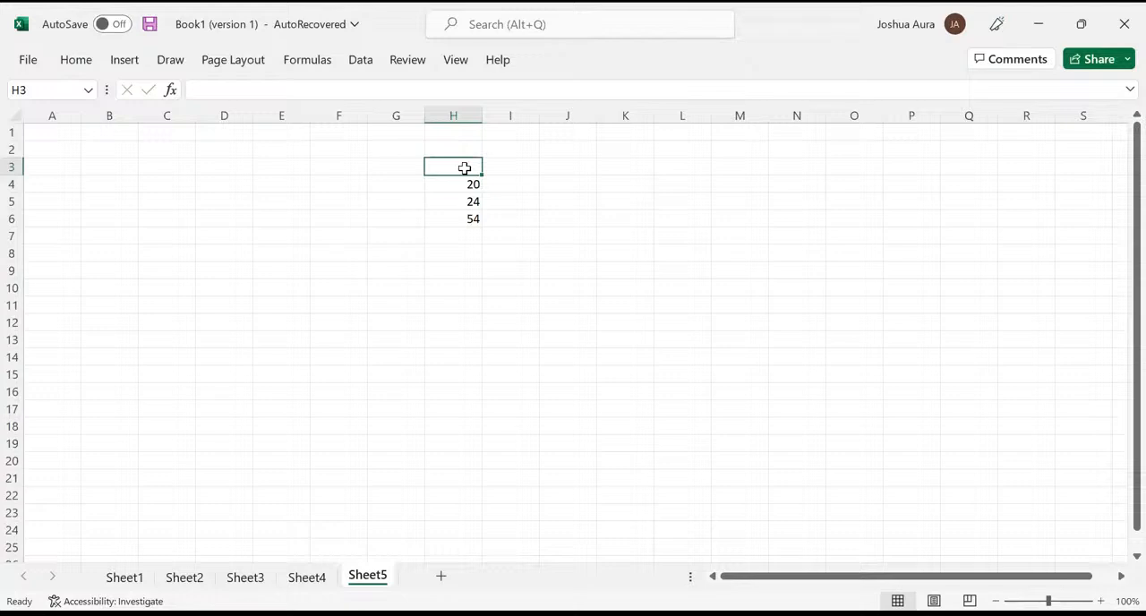
text(sto)
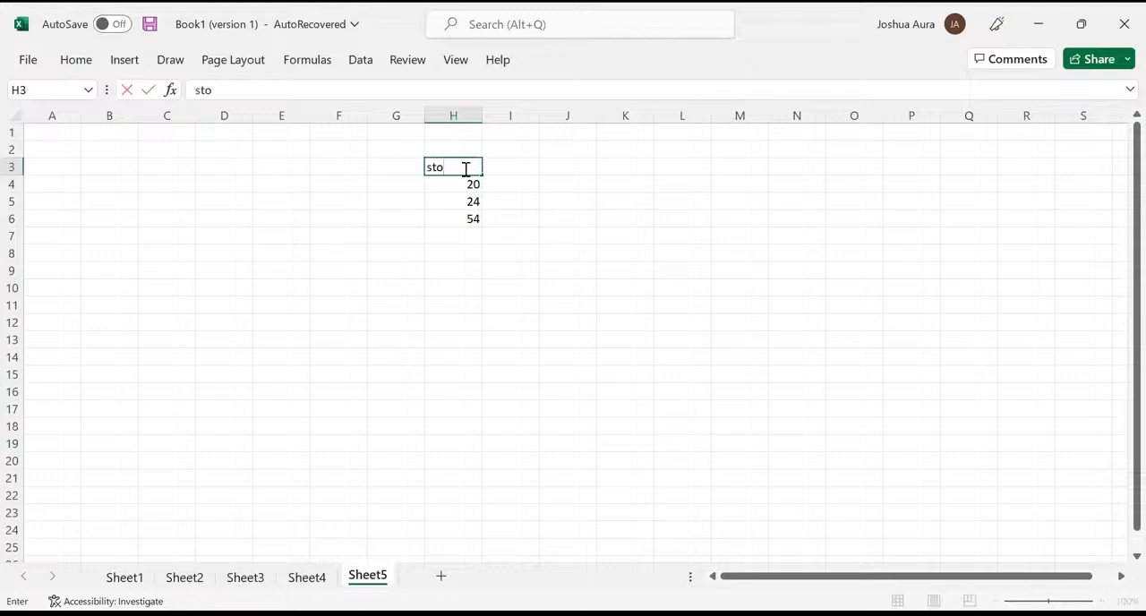
text(k)
key(BackSpace)
text(ck in store )
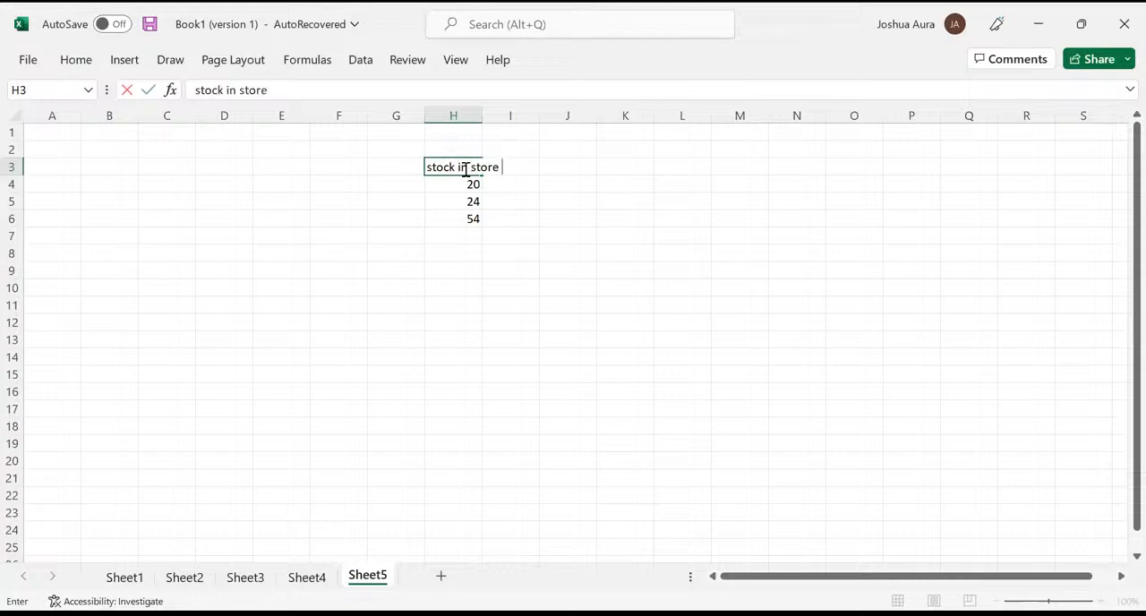
text(q)
key(Tab)
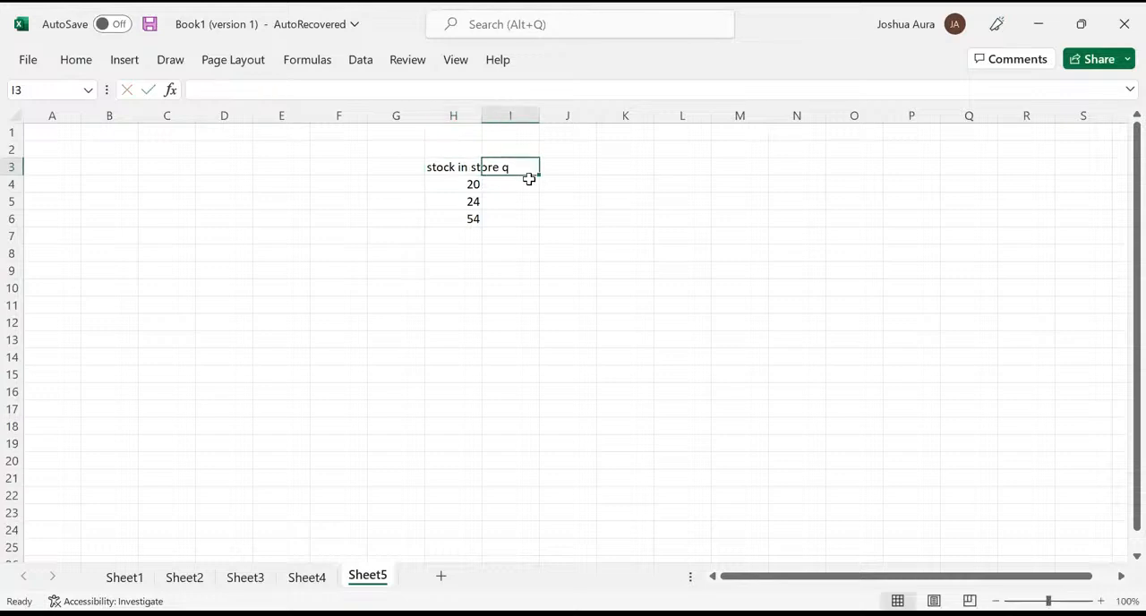
- Enter the heading "stock in store z" in cell I3
text(stoc)
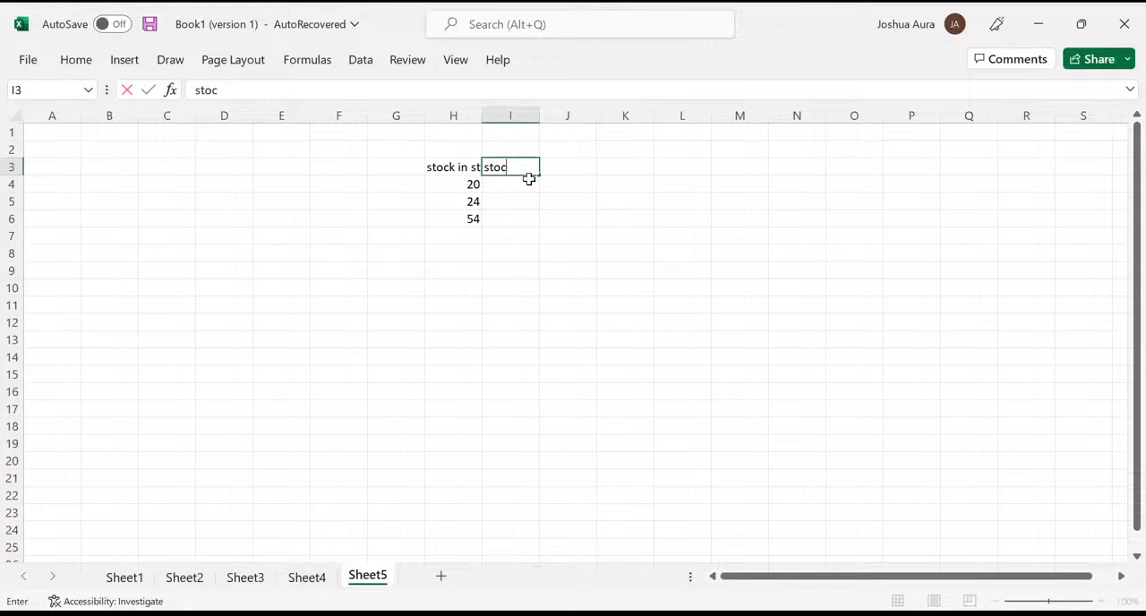
text(k in store z)
key(Return)
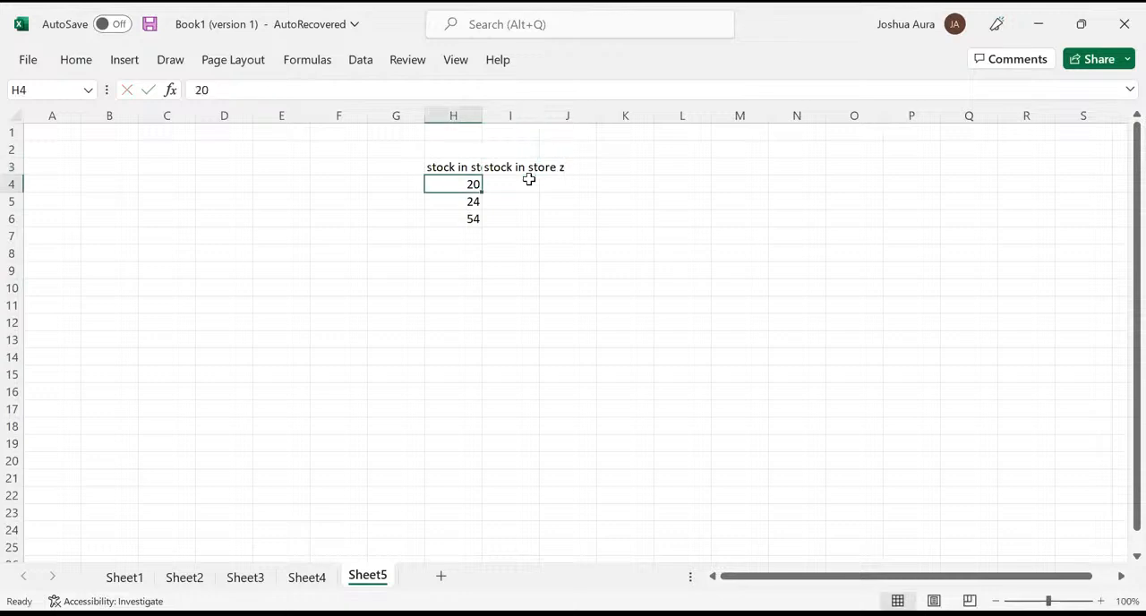
- Enter the quantities 34, 45 and 78 in cells I4 to I6 under the store z heading
click(527, 183)
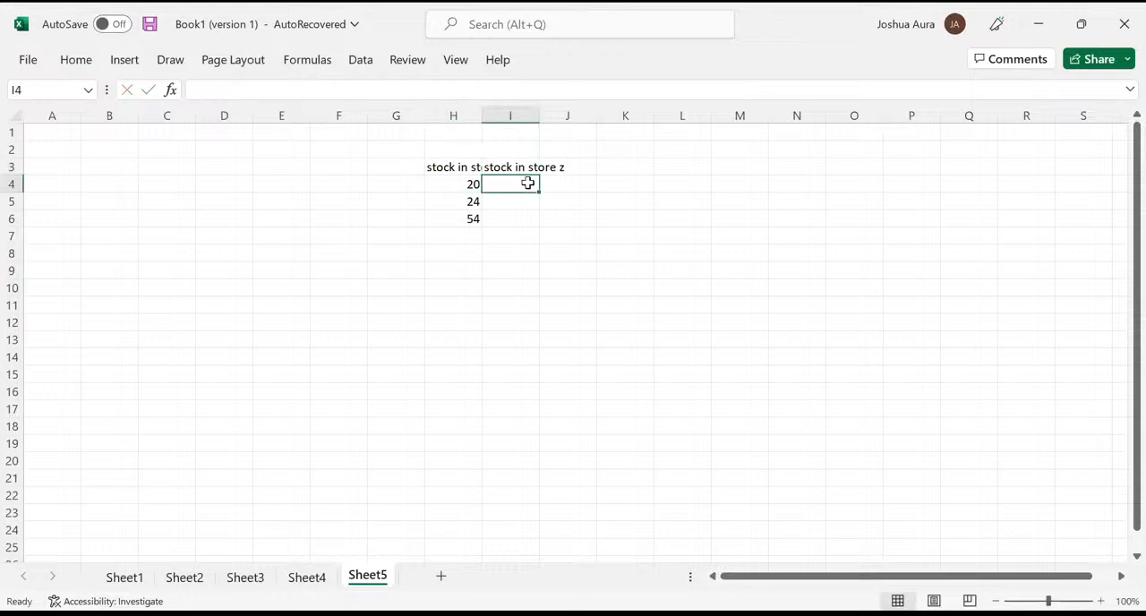
text(34)
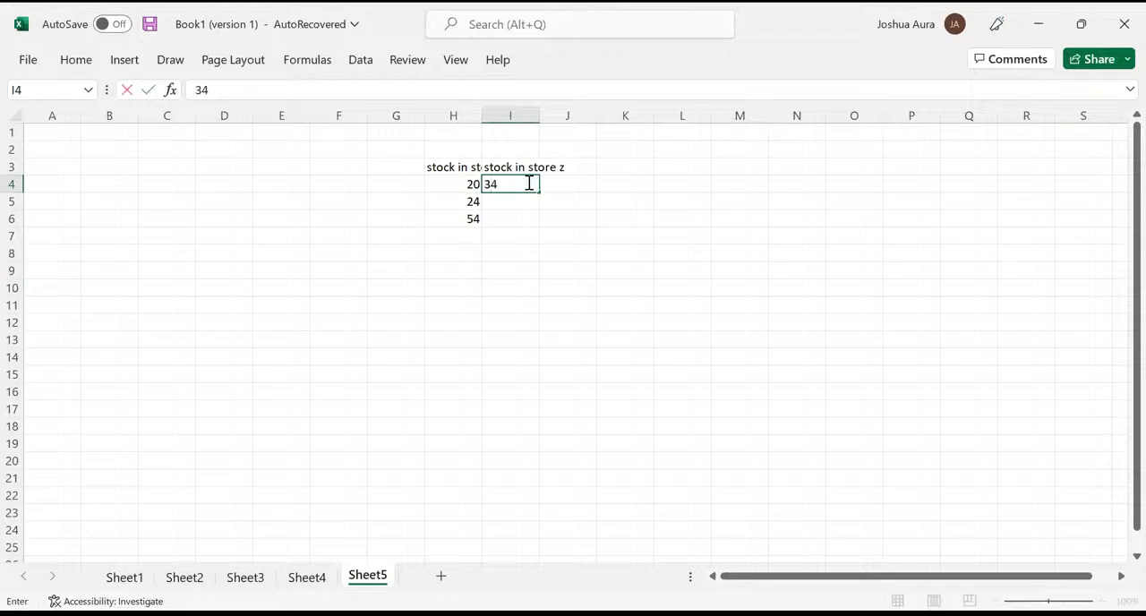
key(Return)
text(45)
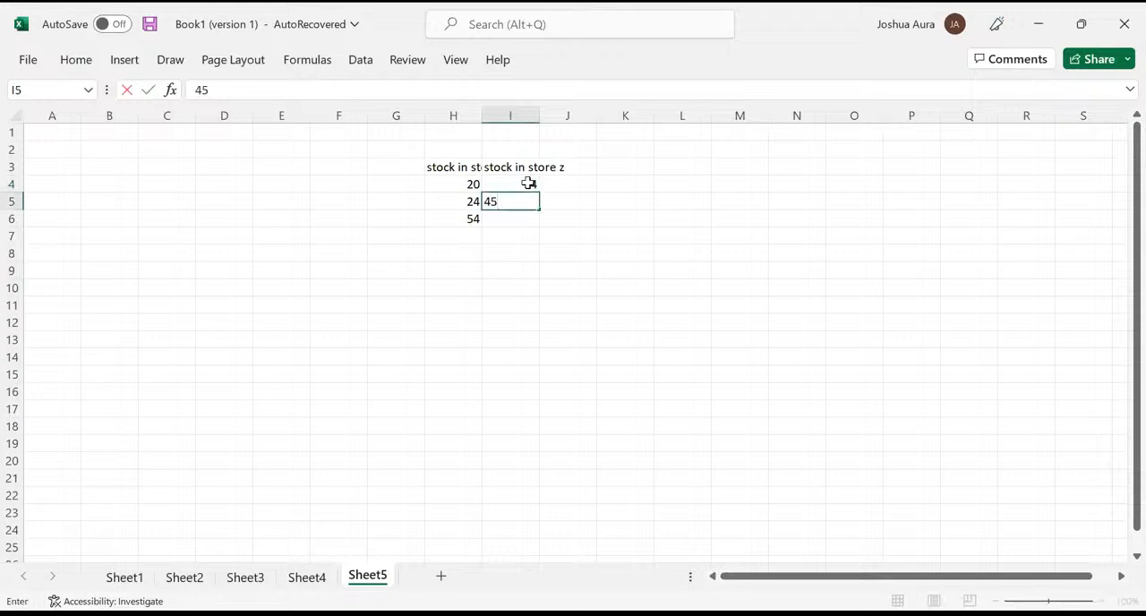
key(Return)
text(78)
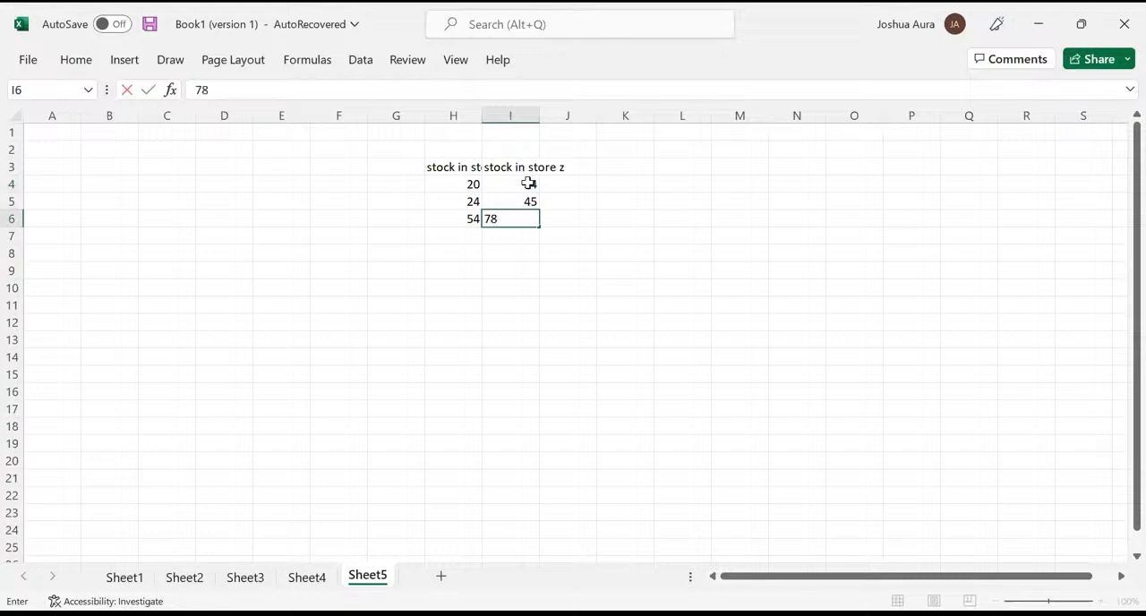
key(Return)
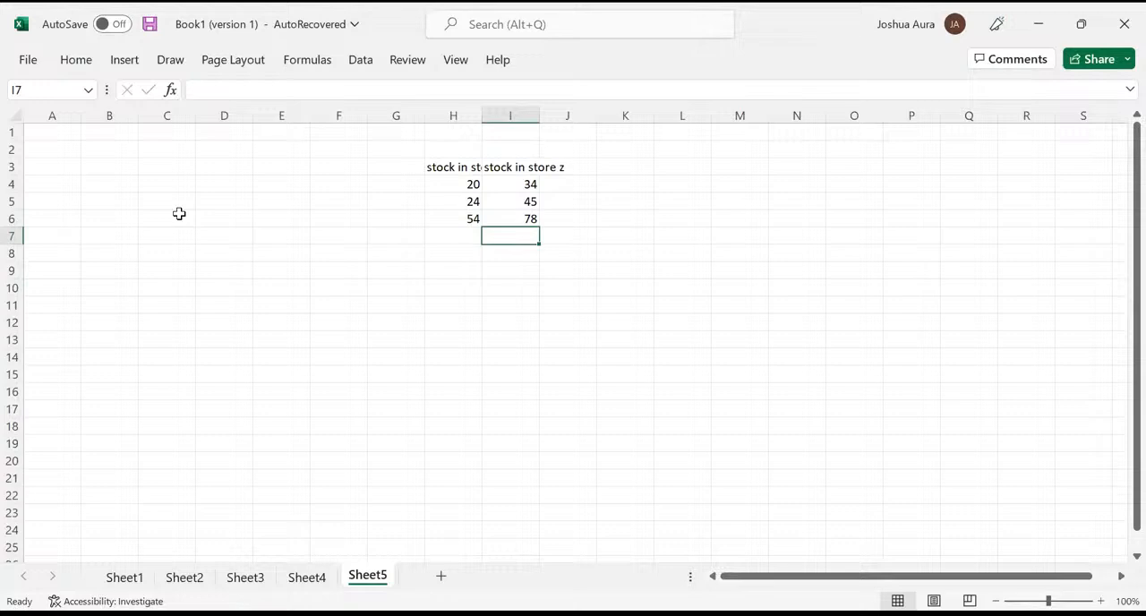
- Select the entire sheet, autofit its columns to their contents and widen all of them equally beyond the heading text
key(ctrl+a)
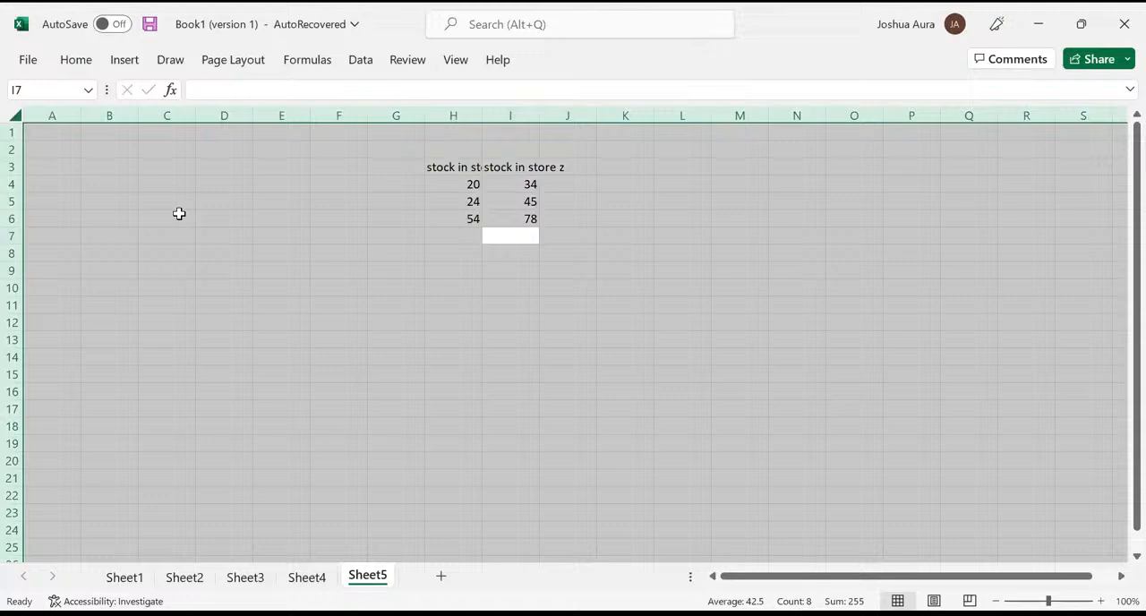
click(179, 213)
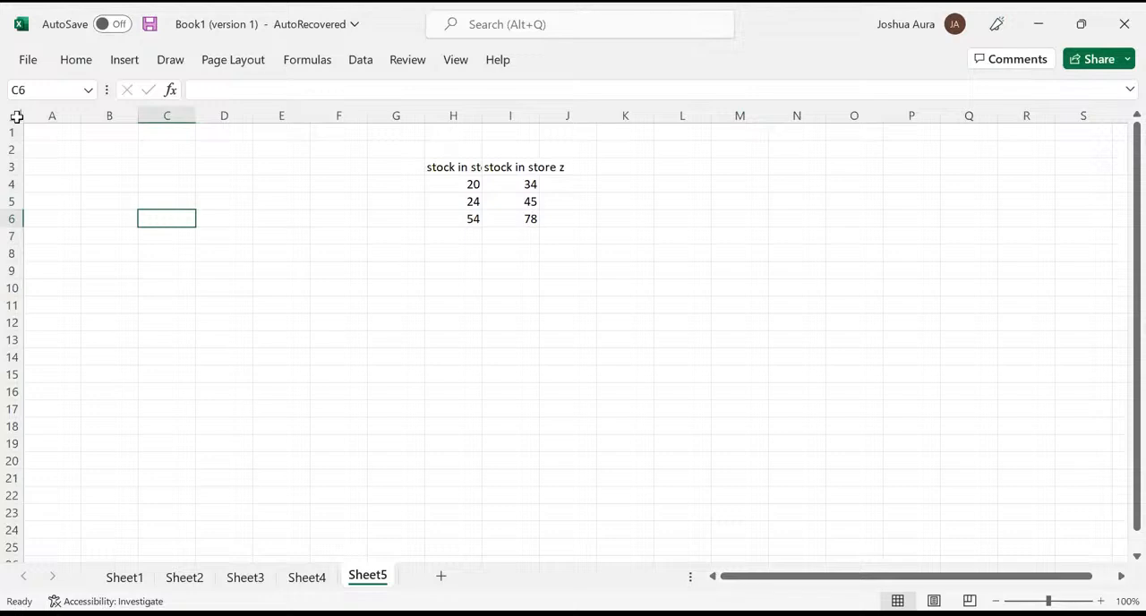
click(16, 117)
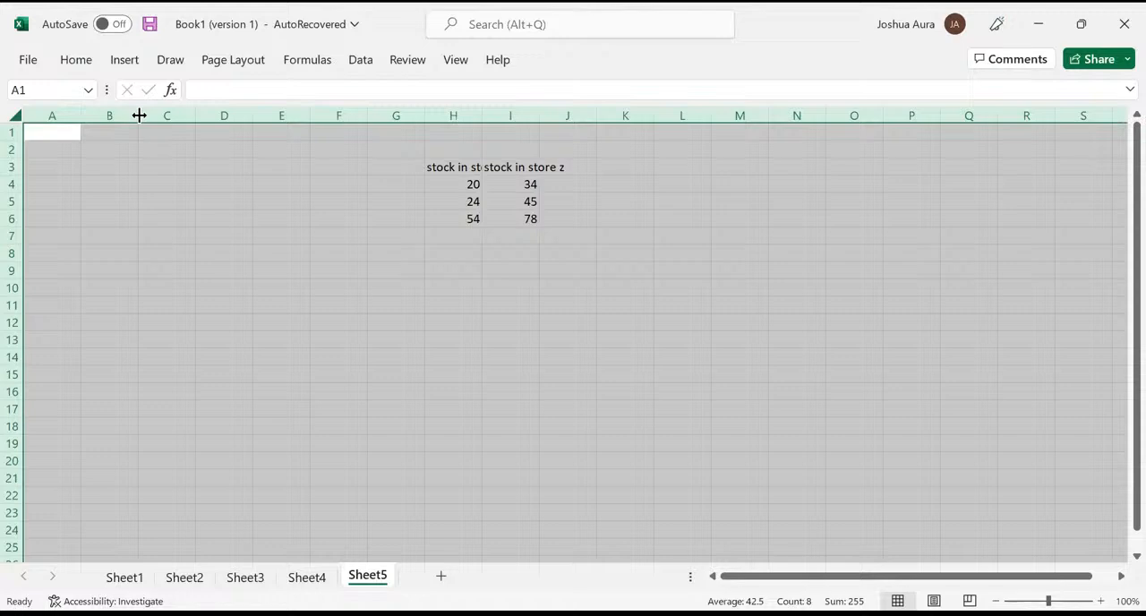
double_click(139, 116)
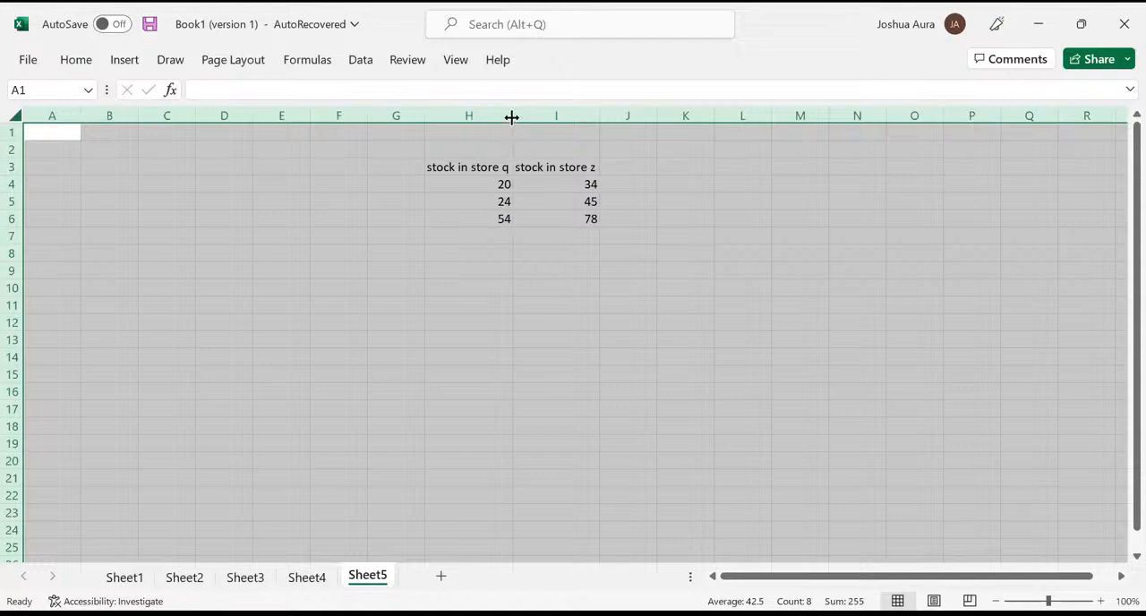
drag(512, 118, 554, 116)
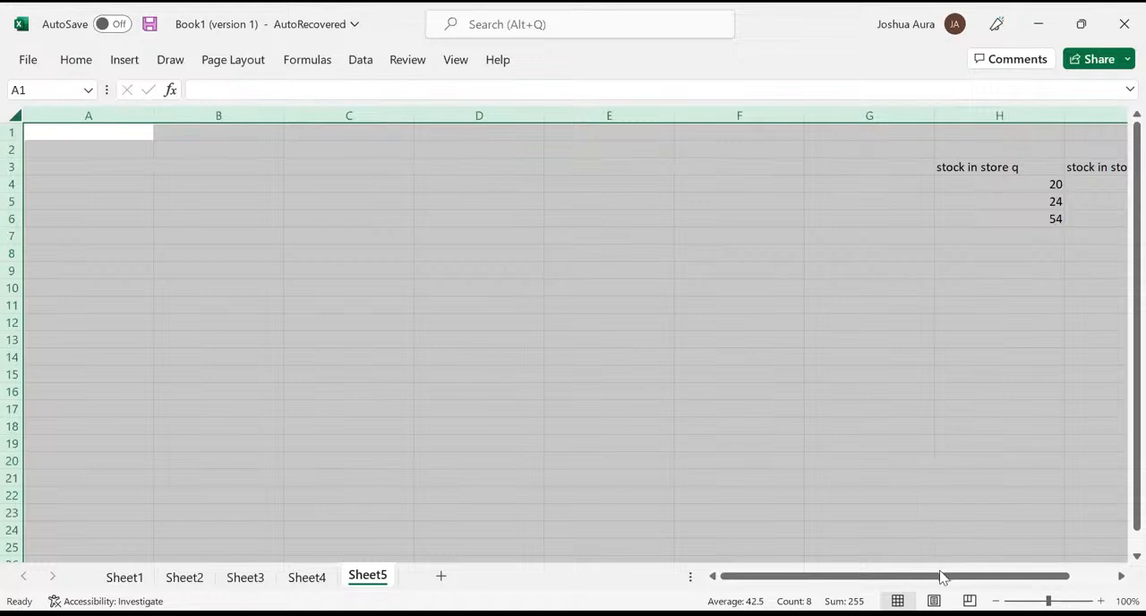
- Total H4:H6 in cell H7 with AutoSum and fill the formula across to I7
drag(939, 581, 1052, 578)
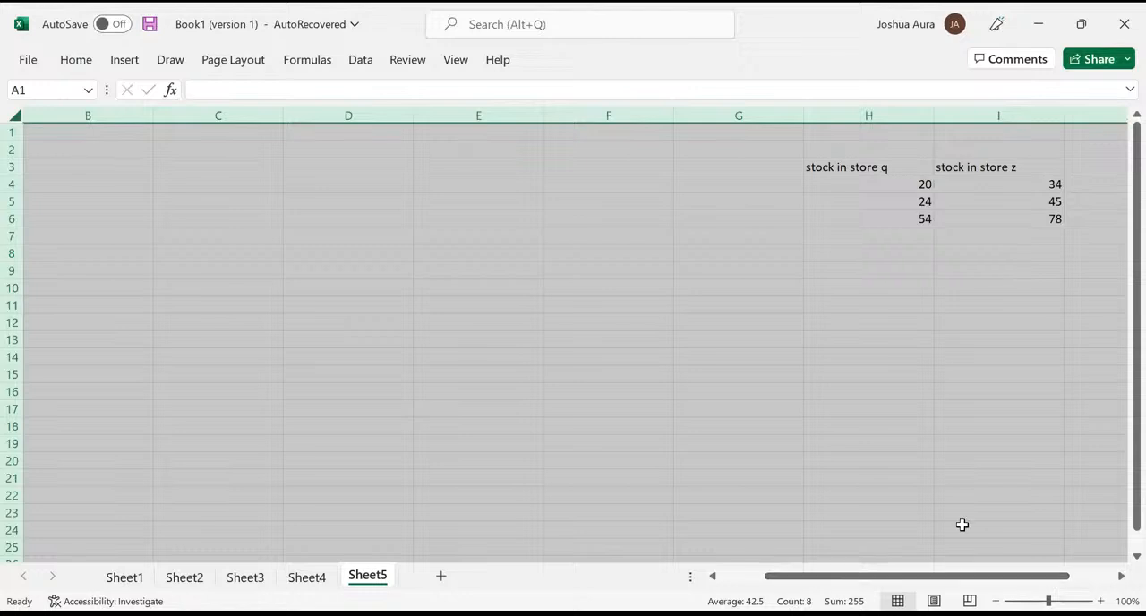
click(918, 238)
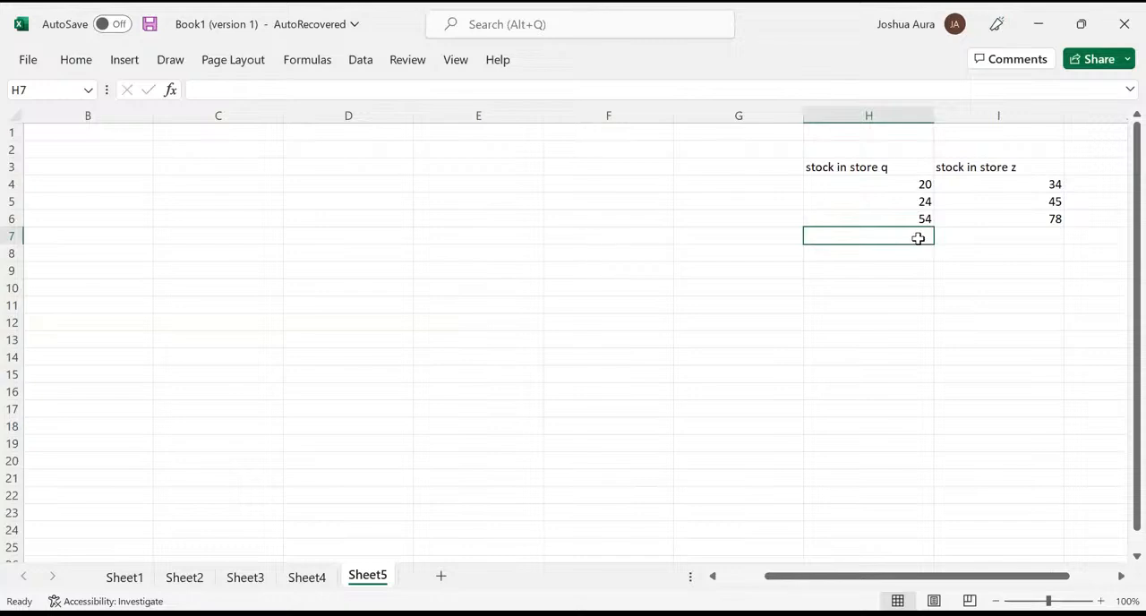
key(alt+equal)
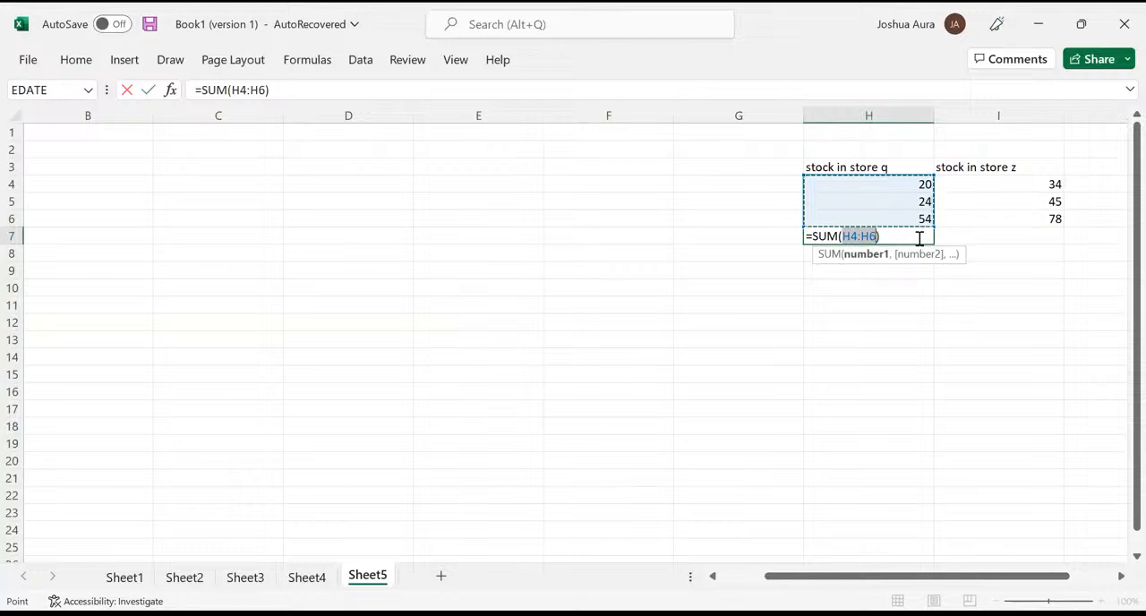
key(Return)
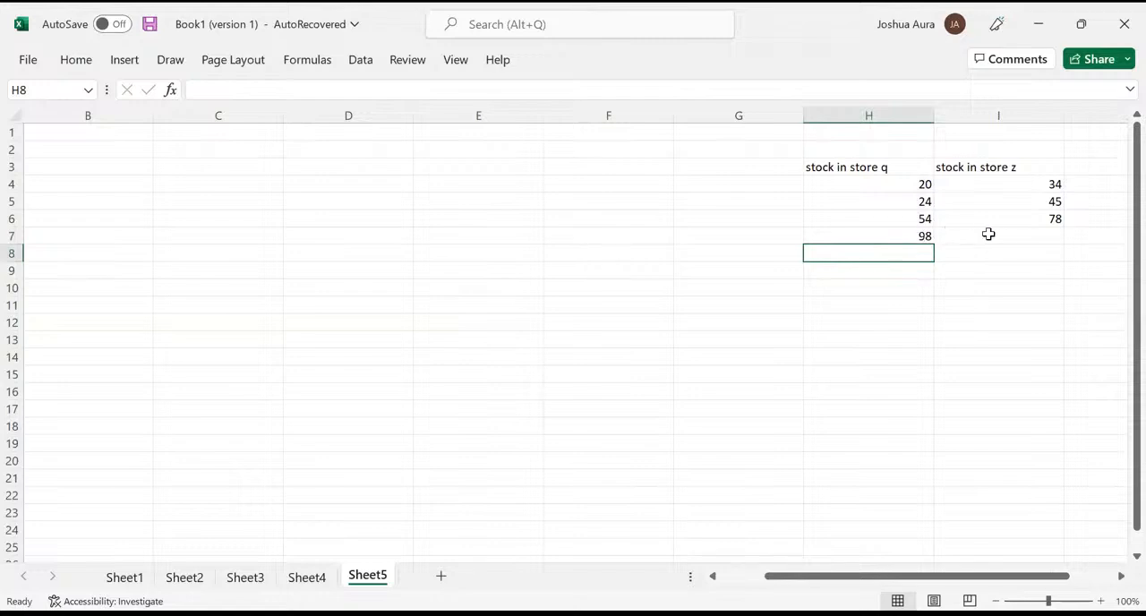
click(918, 236)
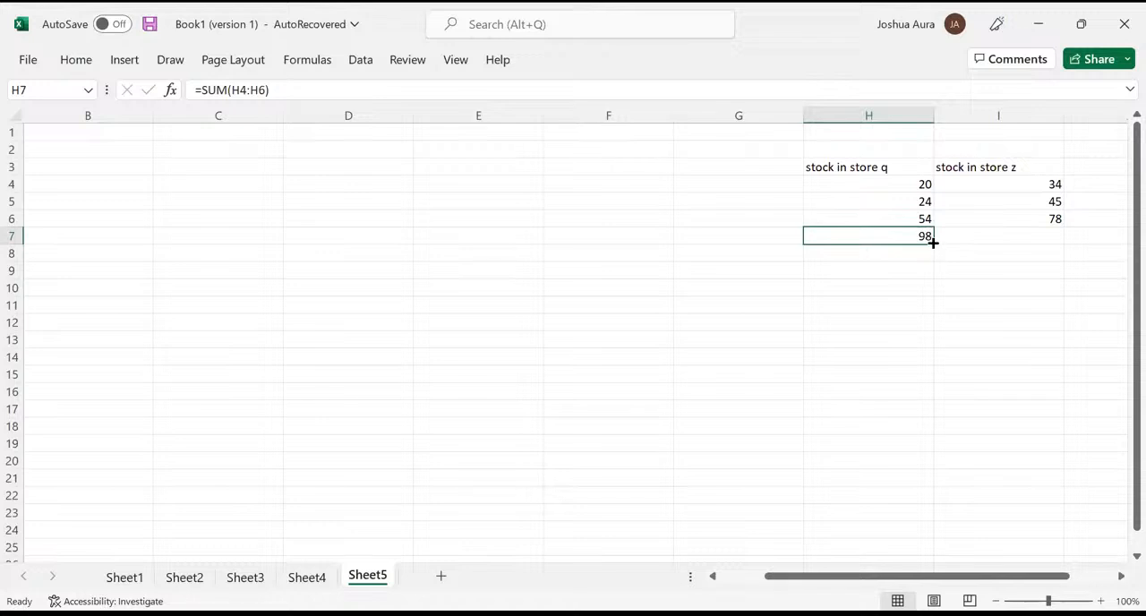
drag(933, 242, 1037, 238)
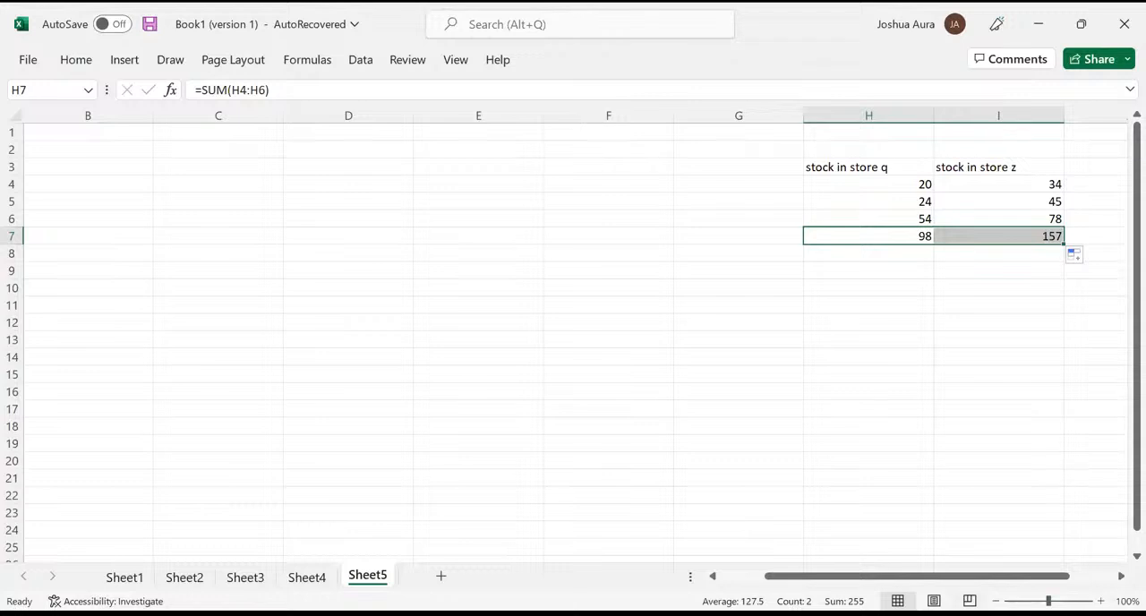
- Enter the shortcut note "ALT =" in cell G19 and reselect the total in H7
click(718, 439)
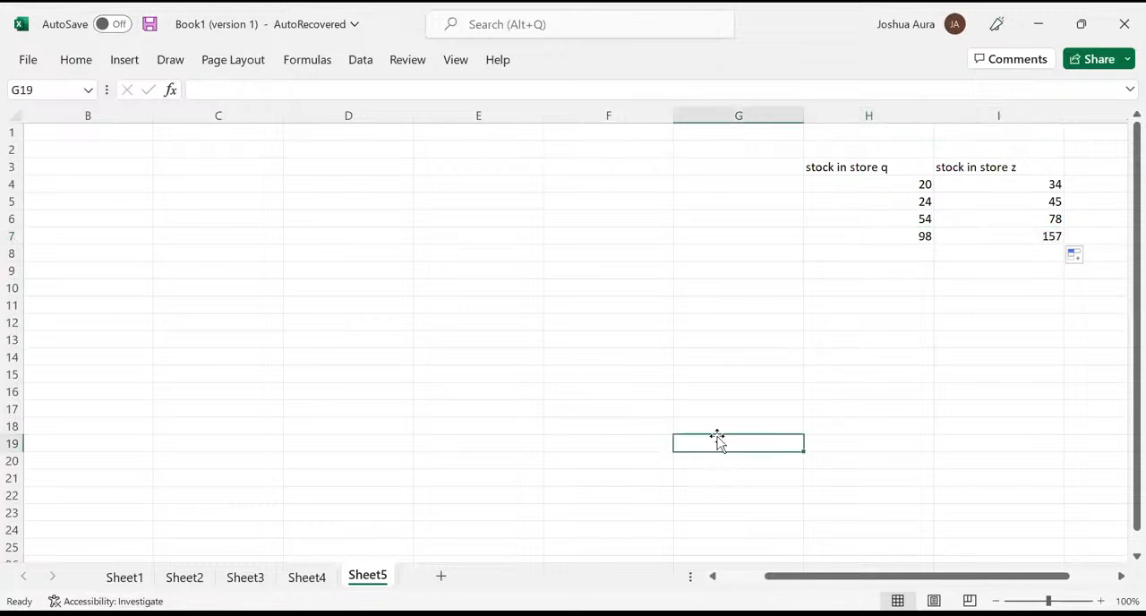
text(ALT)
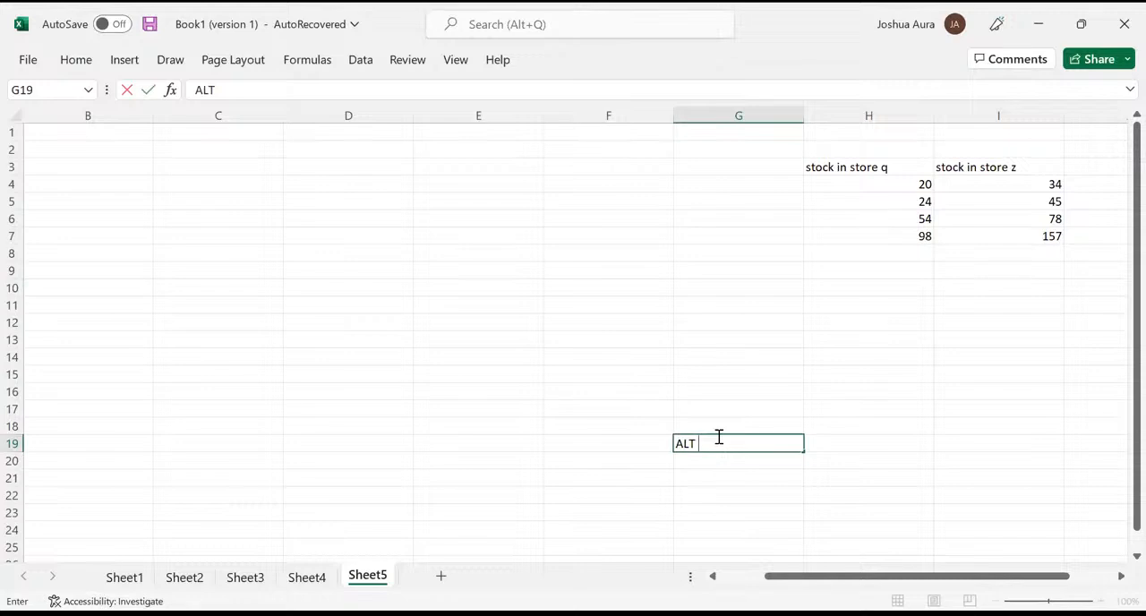
text( =)
key(alt+Tab)
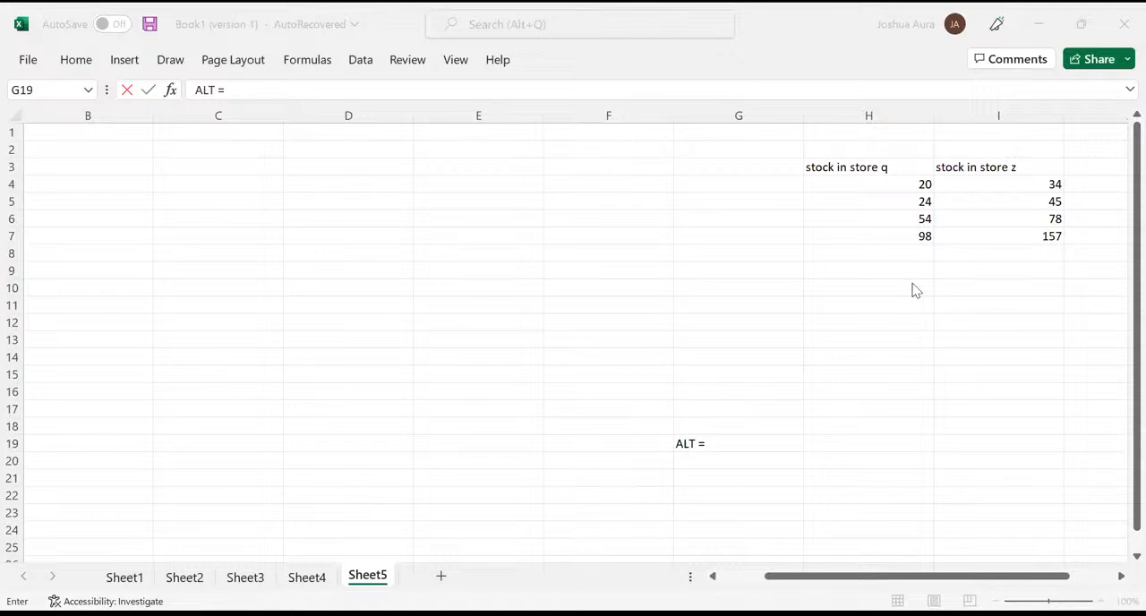
click(917, 237)
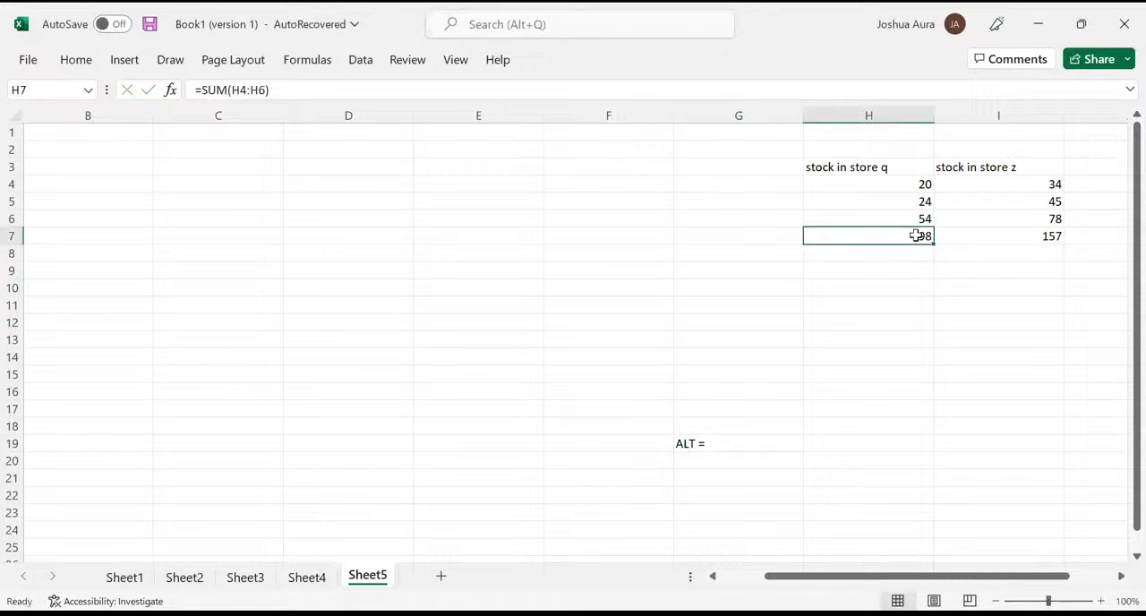
- Clear the AutoSum totals from cells H7 and I7 beneath the two stock columns
key(Delete)
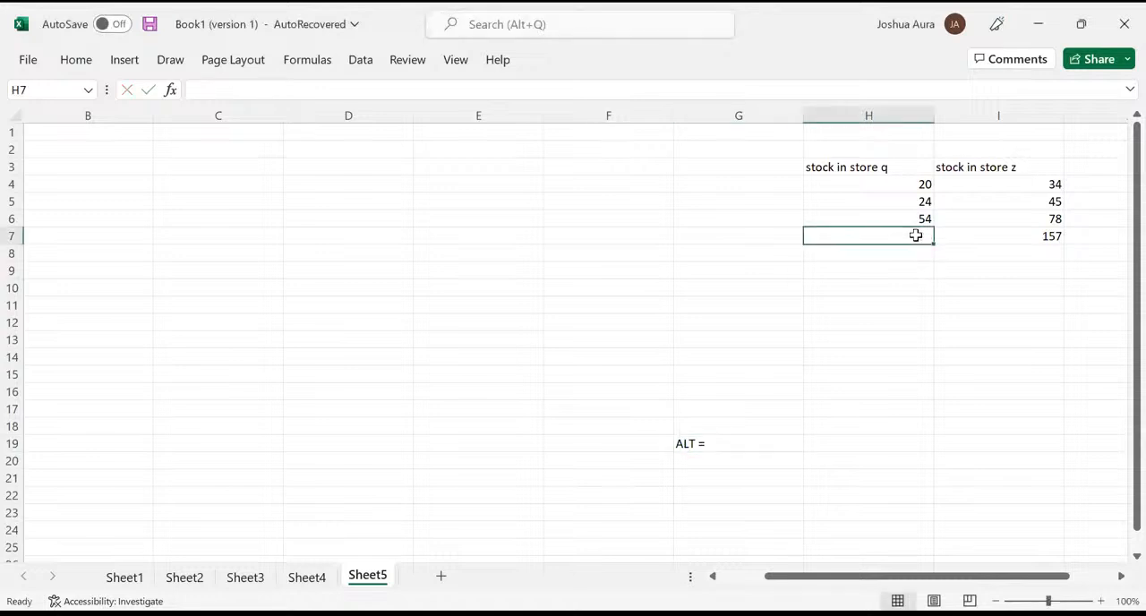
click(1044, 235)
key(Delete)
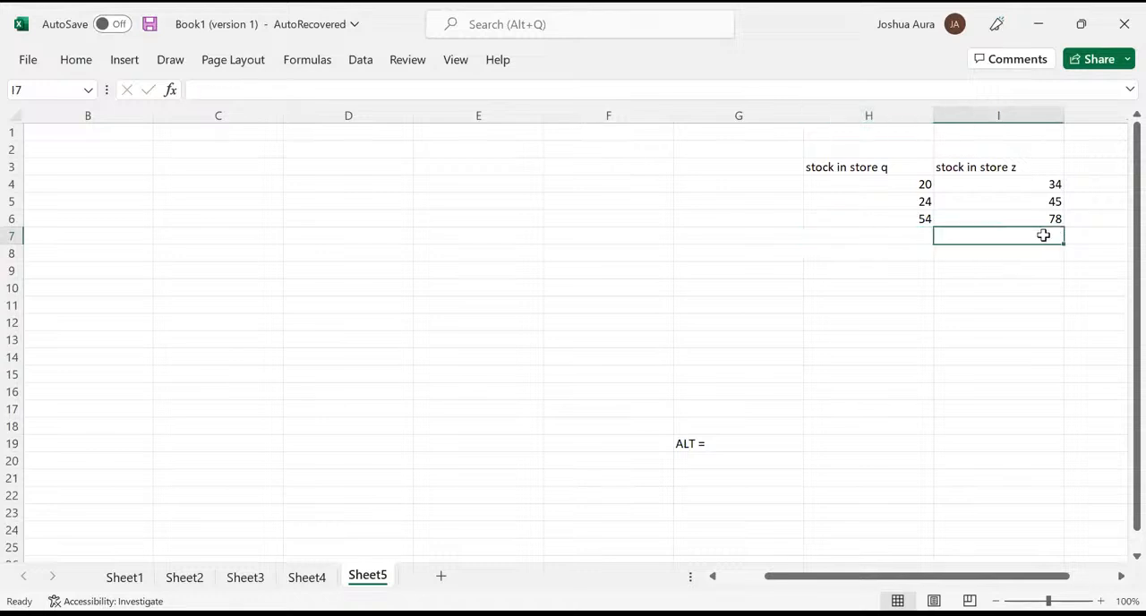
- Total the store q quantities H4:H6 in cell H7 with AutoSum and reselect the total
click(913, 238)
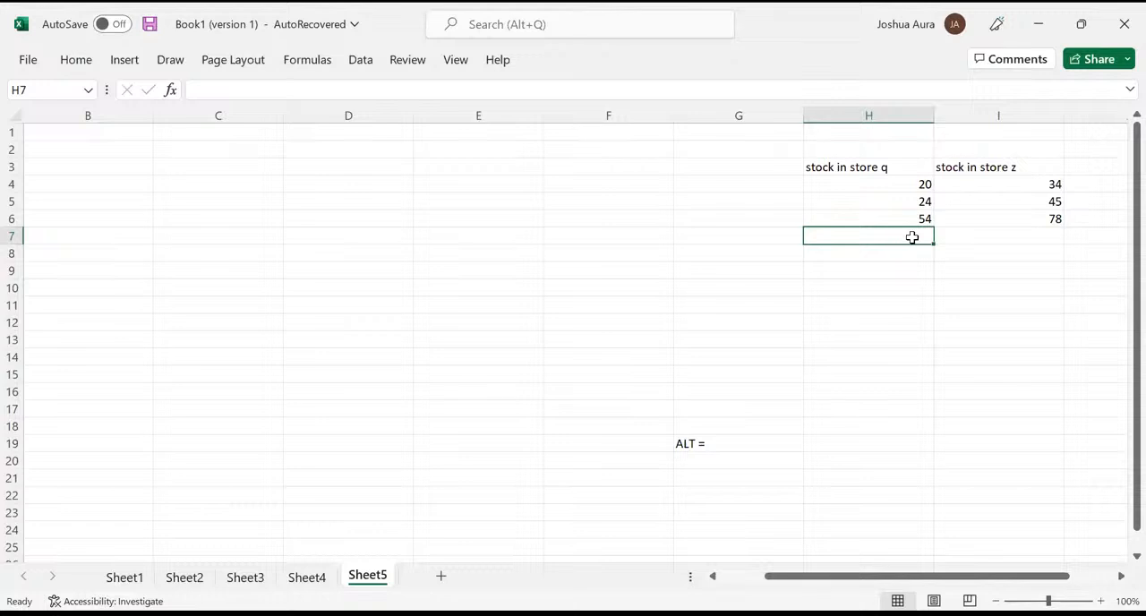
key(alt+equal)
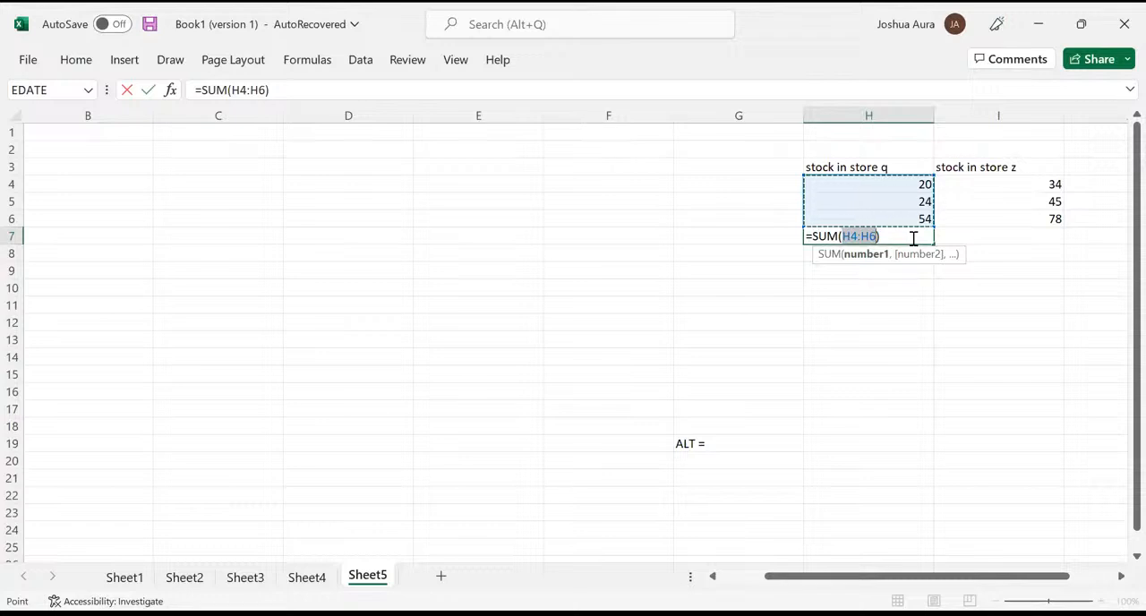
key(Return)
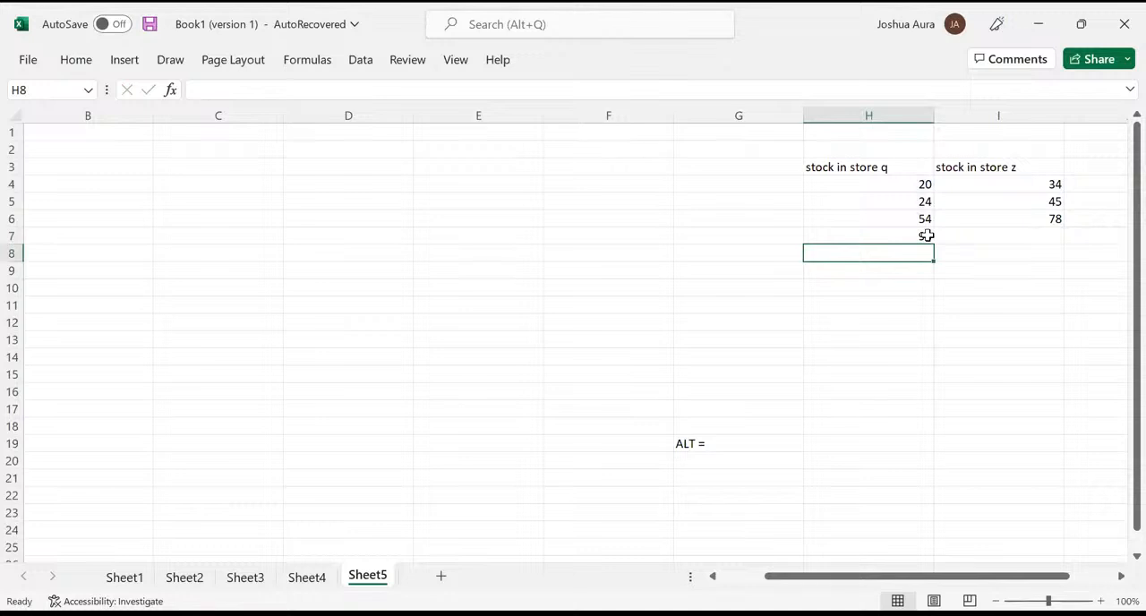
click(922, 237)
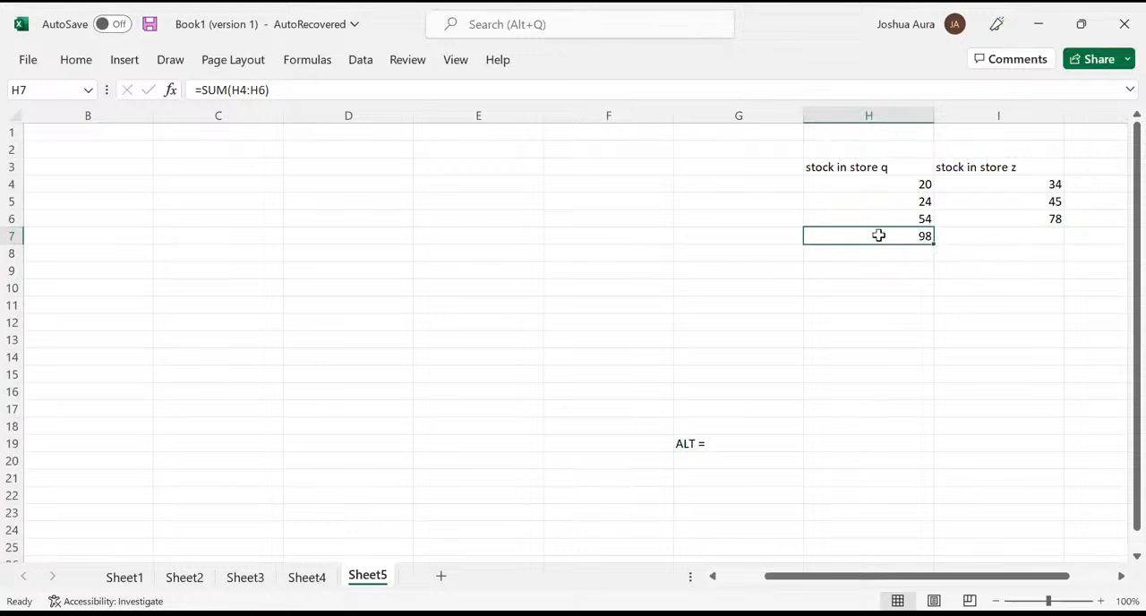
- Total the store z quantities I4:I6 in cell I7 with AutoSum
click(1014, 234)
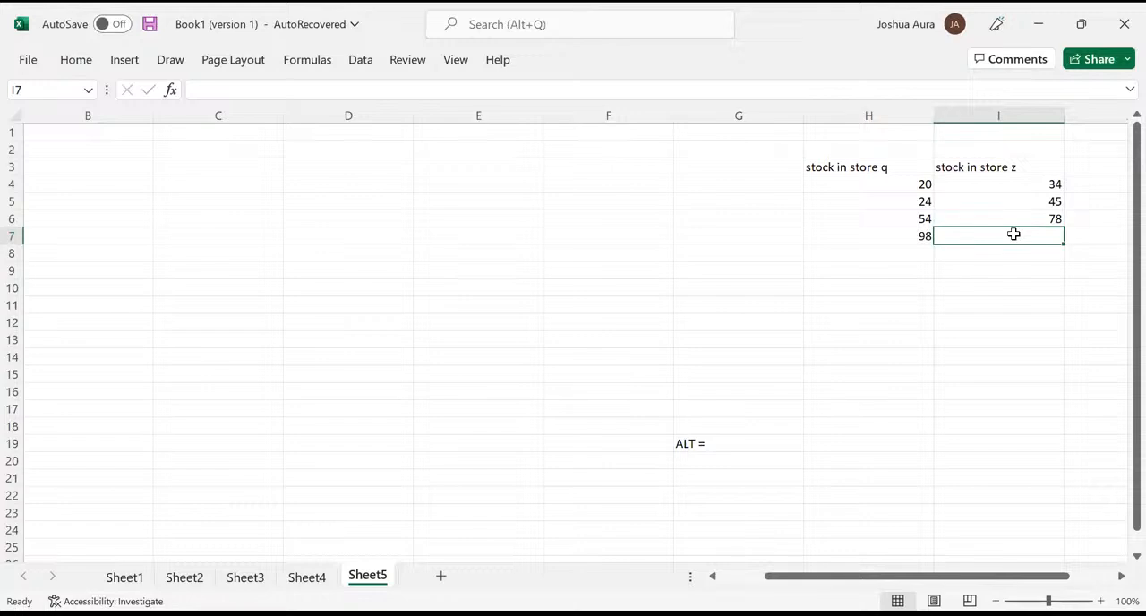
key(alt+Tab)
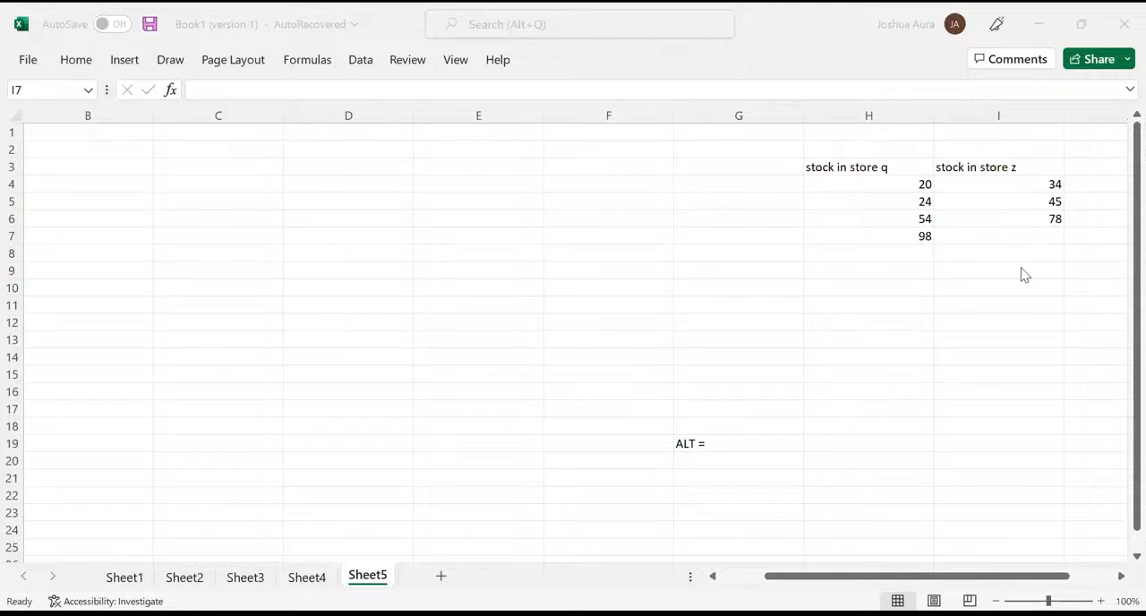
key(alt+Tab)
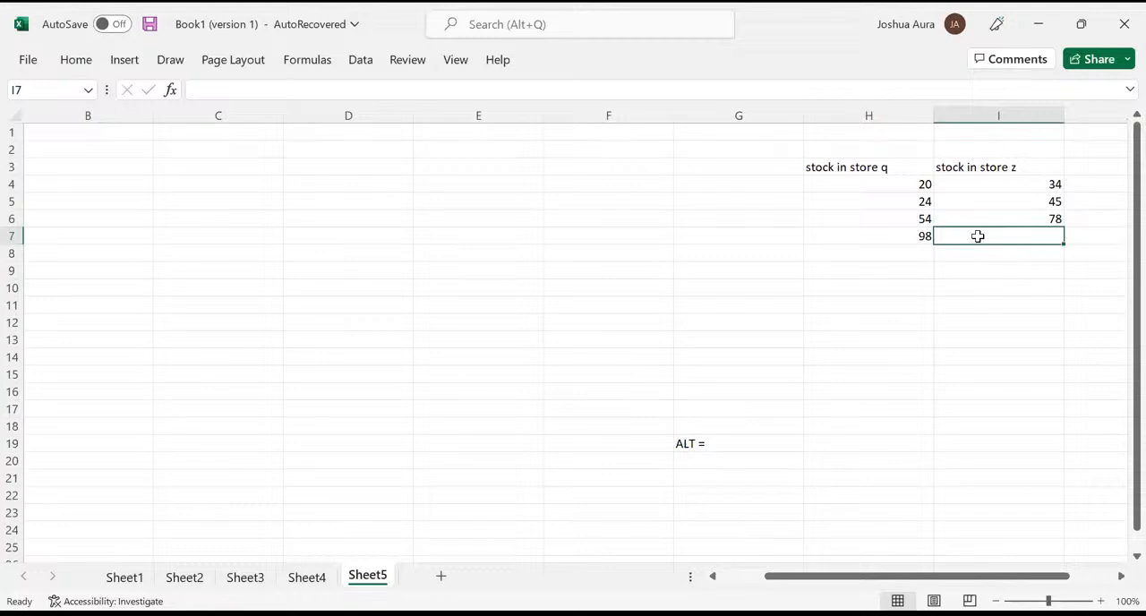
key(alt+equal)
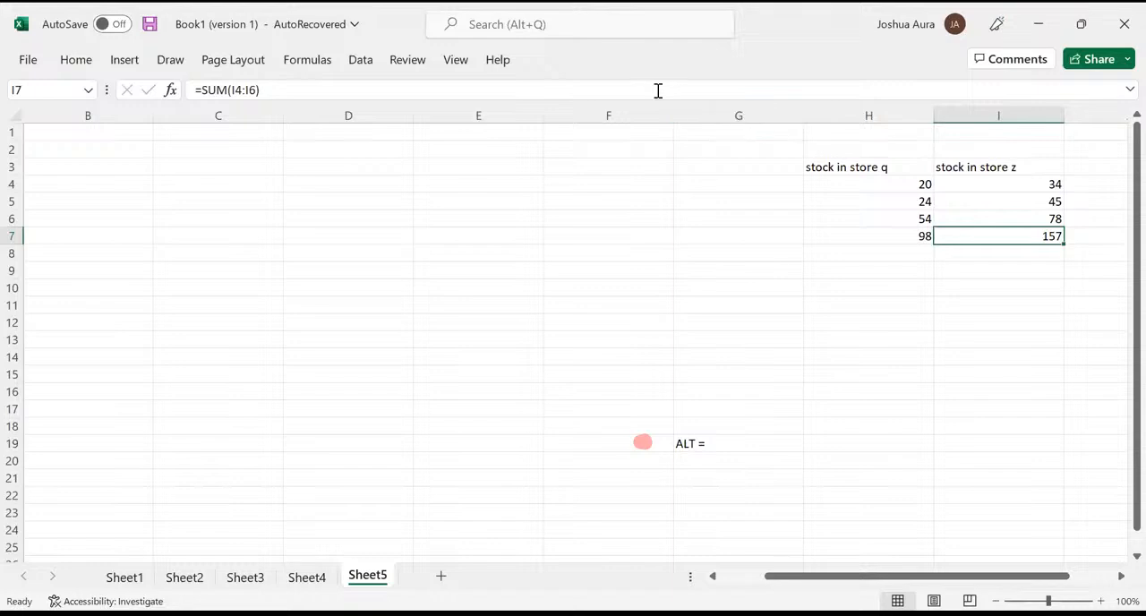
- Clear the store z total from cell I7
key(alt+Tab)
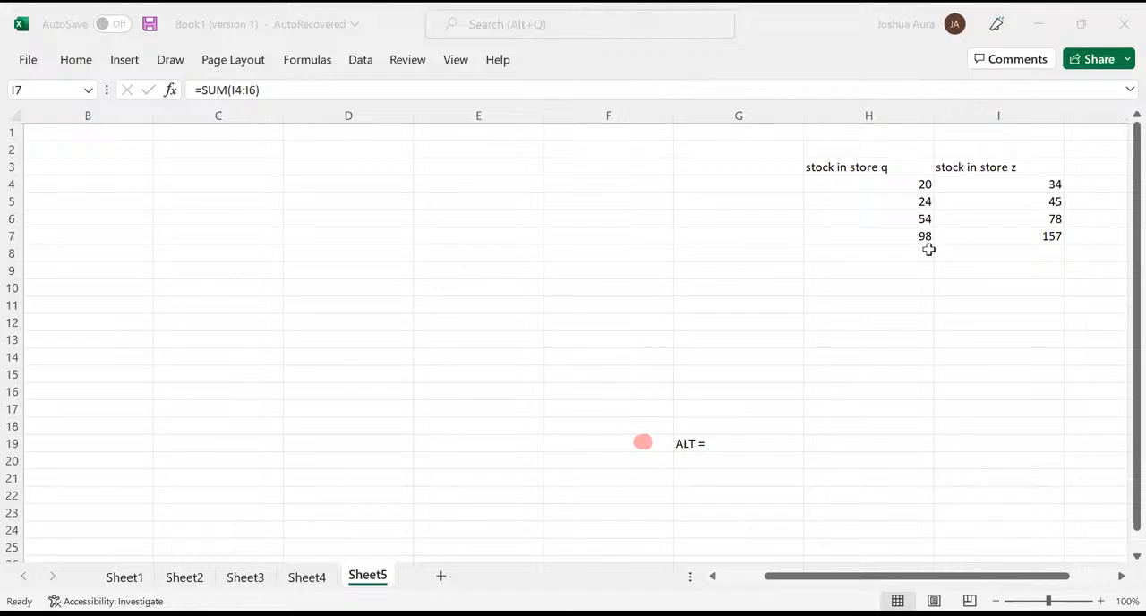
key(Delete)
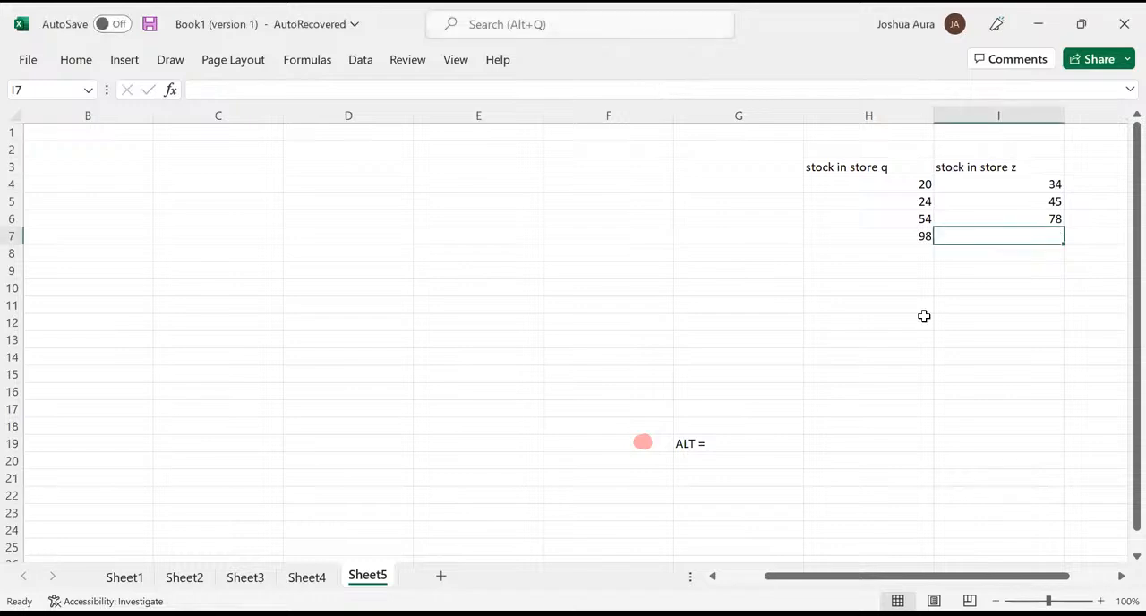